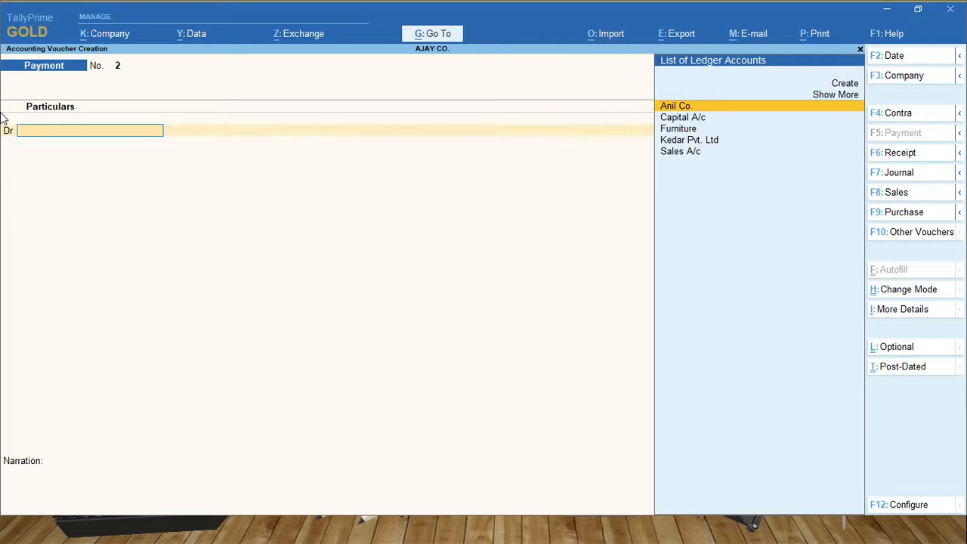
Step: Create a ledger named Stationery Exp under Indirect Expenses, with ledger type Not Applicable, for the payment's debit entry
{"action": "key", "text": "alt+c"}
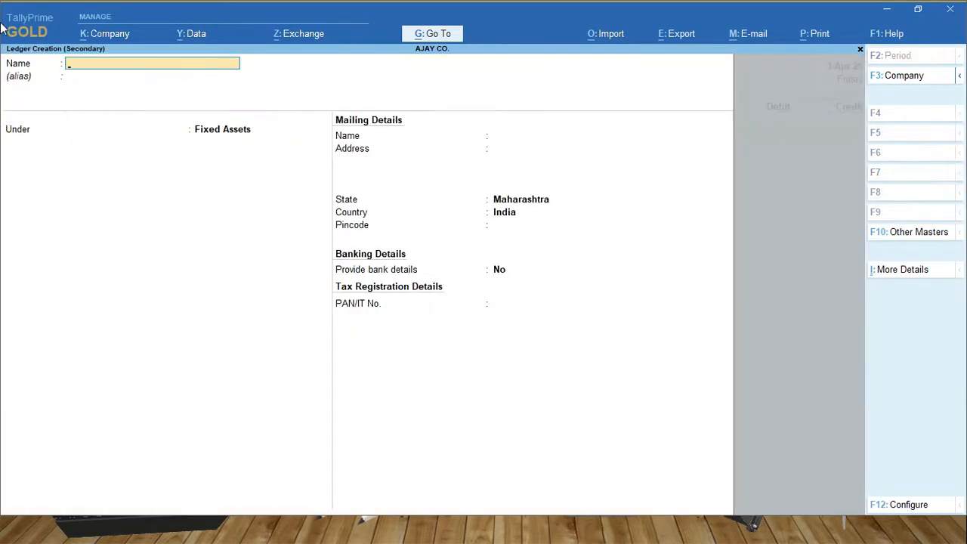
{"action": "type", "text": "Statio"}
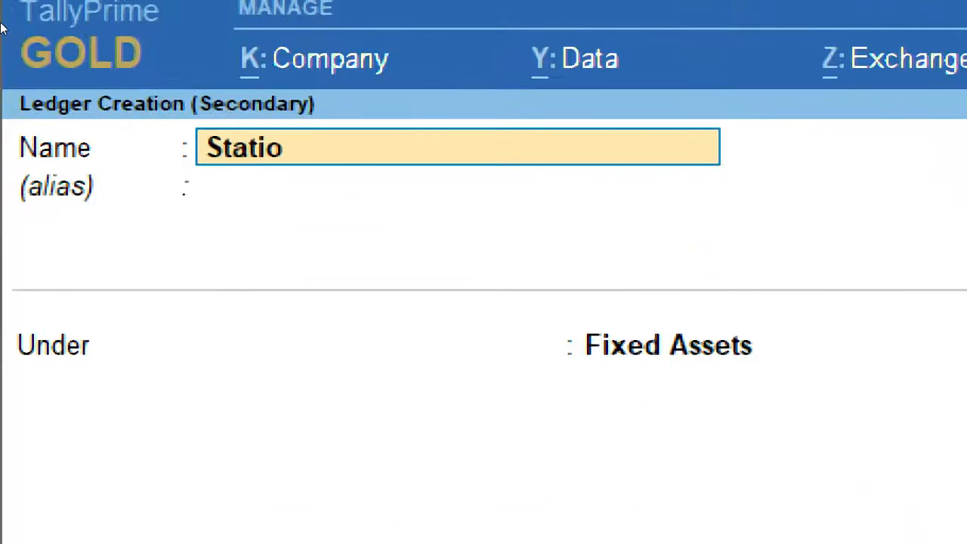
{"action": "type", "text": "nery Exp"}
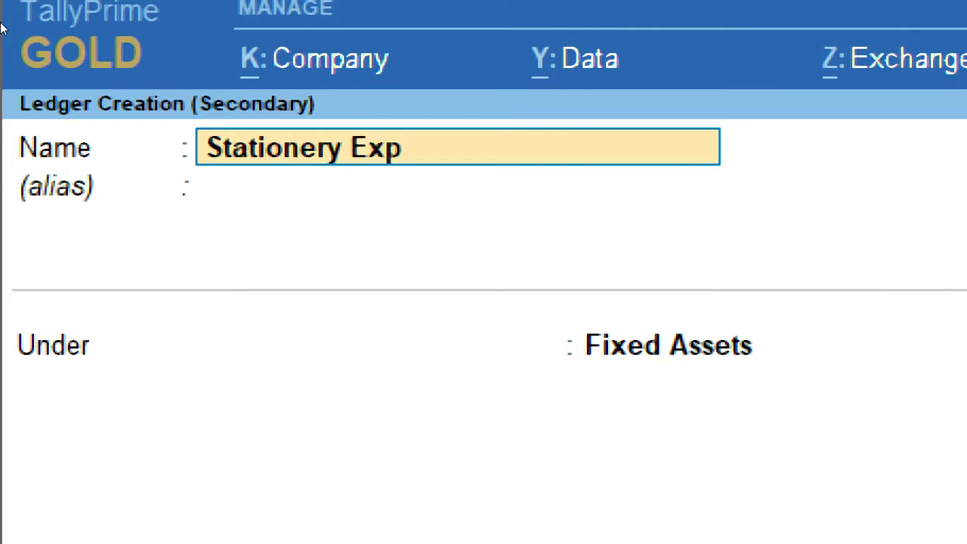
{"action": "key", "text": "Return"}
{"action": "key", "text": "Return"}
{"action": "type", "text": "Ind"}
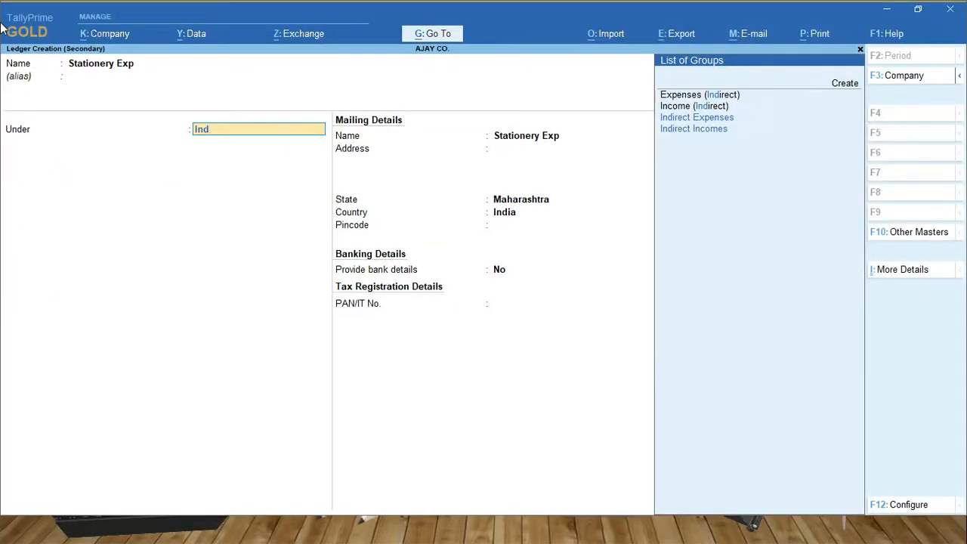
{"action": "key", "text": "Down"}
{"action": "key", "text": "Down"}
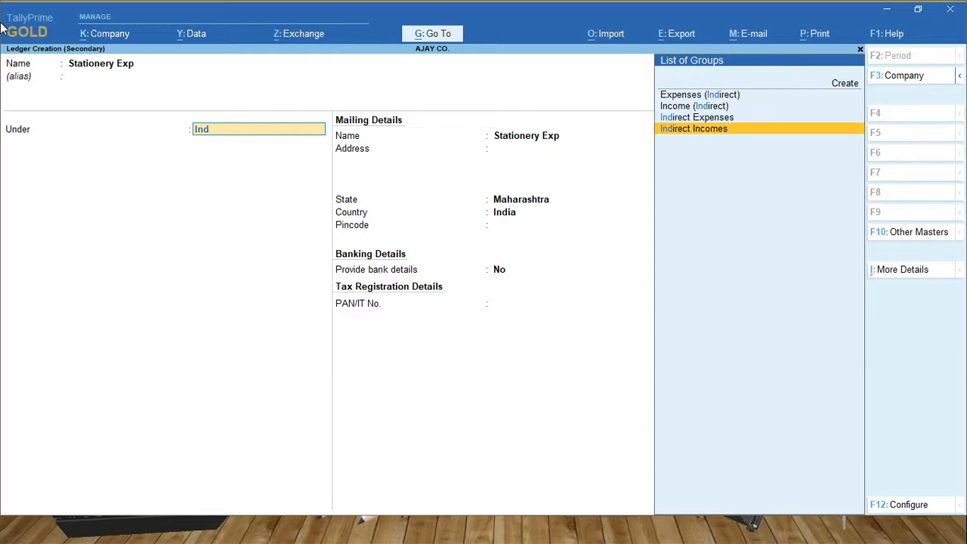
{"action": "key", "text": "Up"}
{"action": "key", "text": "Return"}
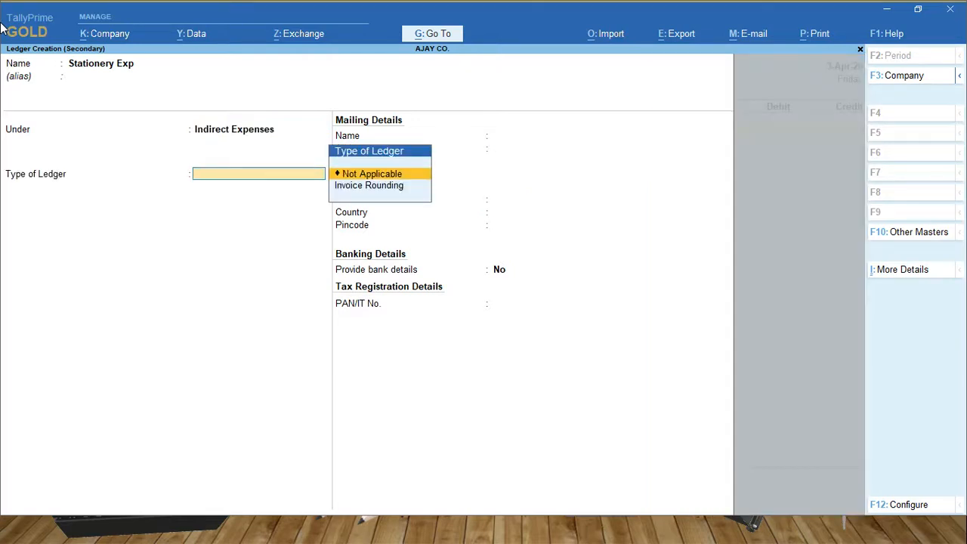
{"action": "key", "text": "Return"}
{"action": "key", "text": "Return"}
{"action": "key", "text": "Return"}
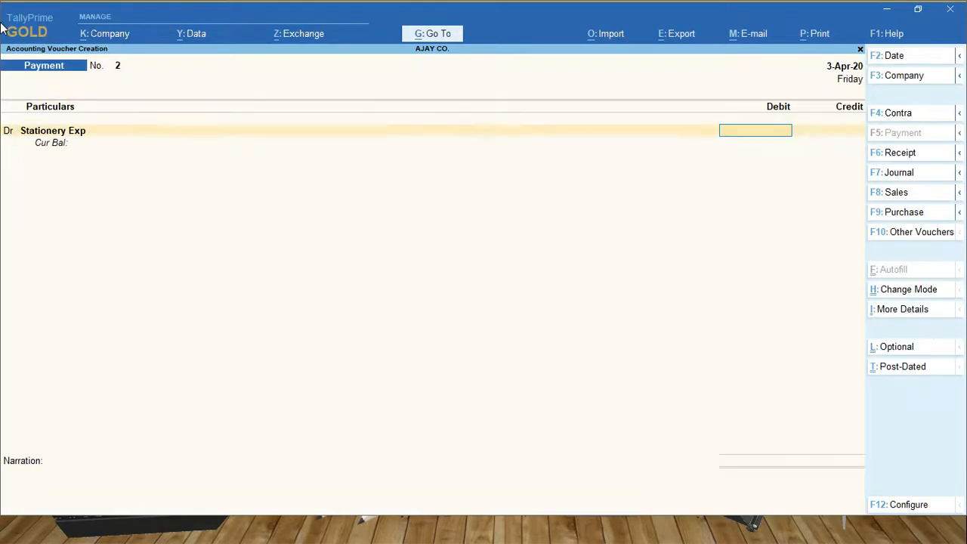
Step: Debit Stationery Exp with 1,000 and credit the same amount to Cash
{"action": "type", "text": "1000"}
{"action": "key", "text": "Return"}
{"action": "key", "text": "Return"}
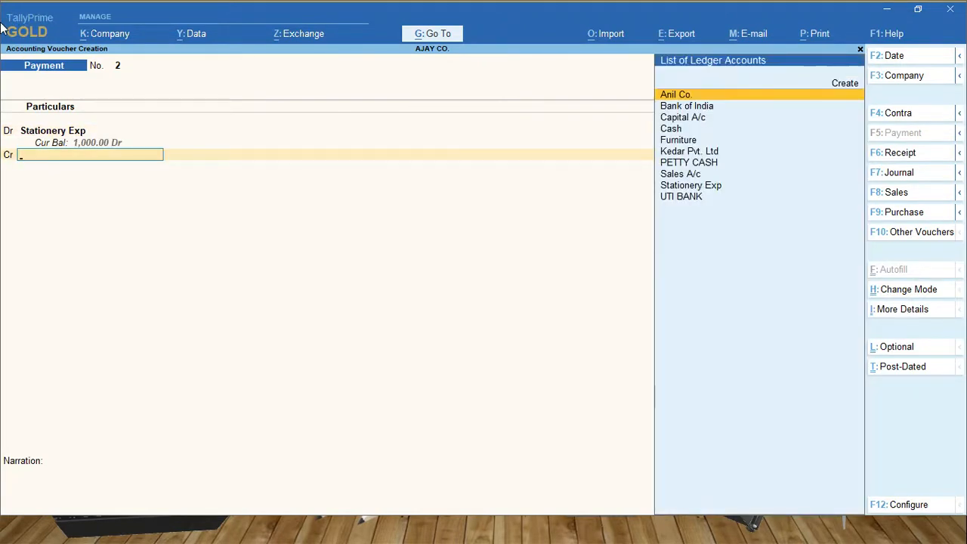
{"action": "type", "text": "Cas"}
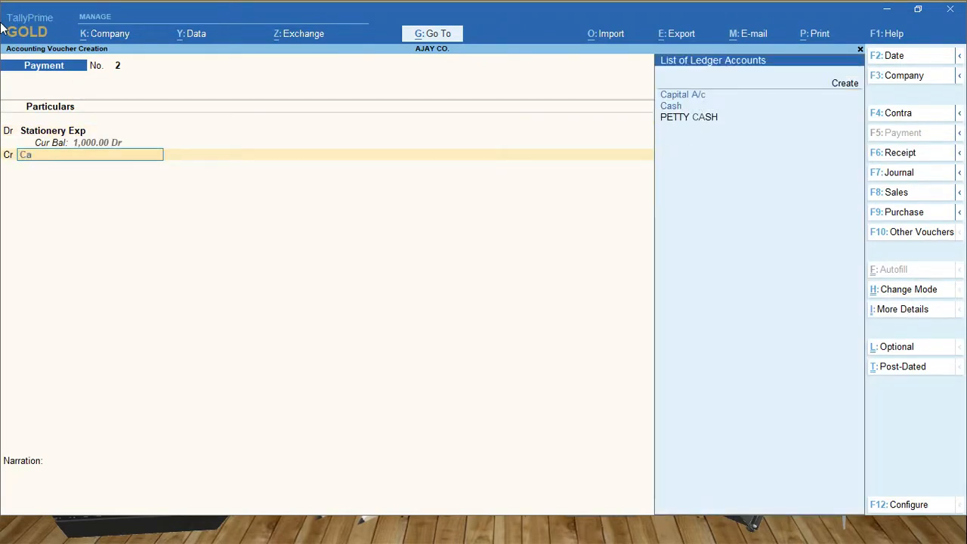
{"action": "key", "text": "Return"}
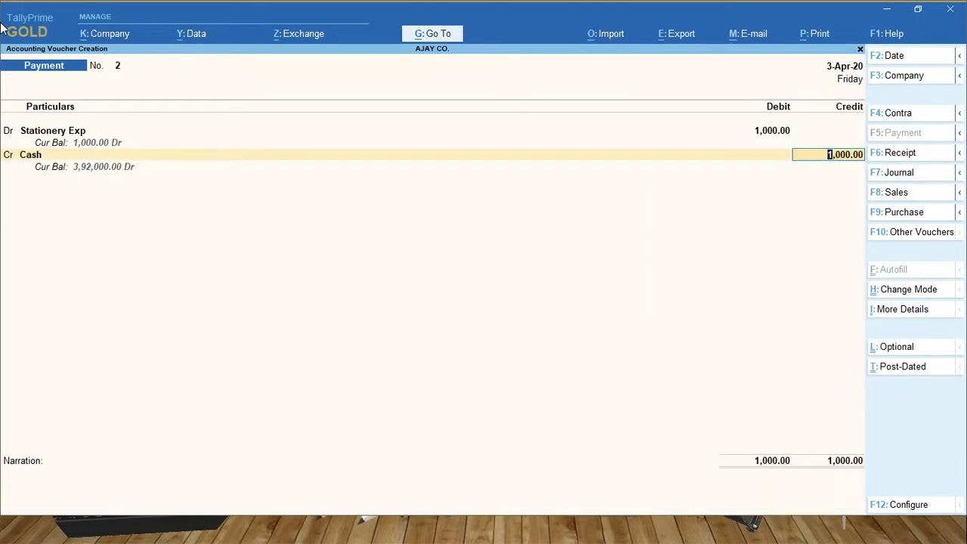
{"action": "key", "text": "Return"}
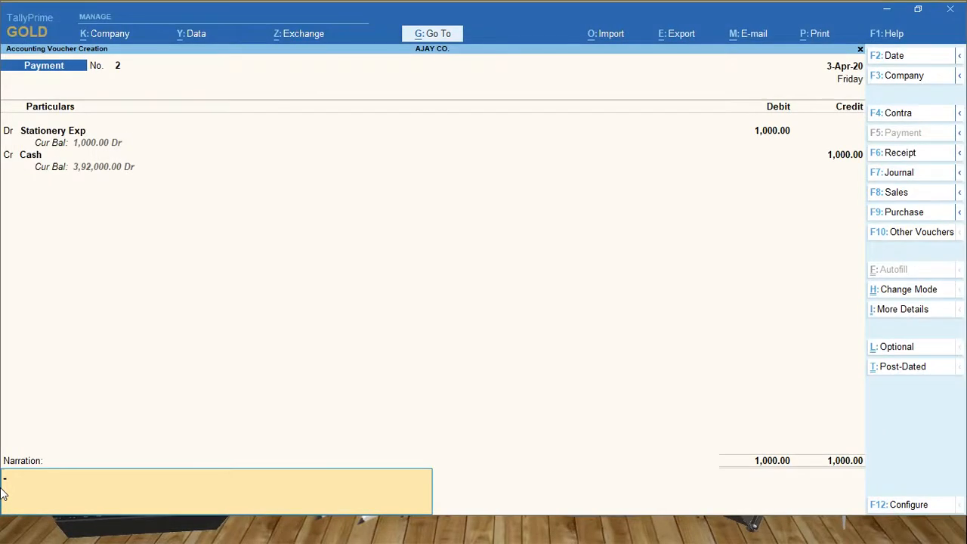
Step: Add the narration "being stationery purchased" and save the payment voucher
{"action": "type", "text": "being stationery pu"}
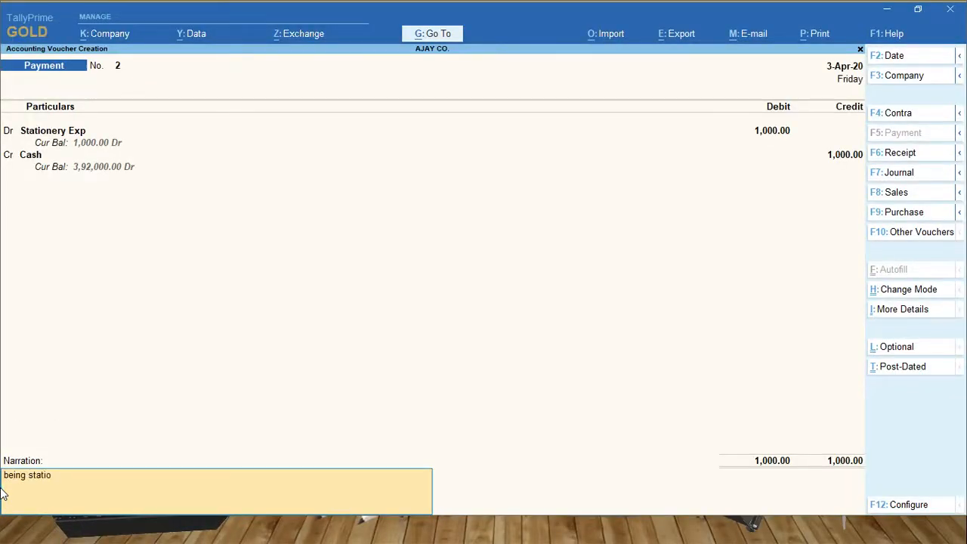
{"action": "key", "text": "BackSpace"}
{"action": "type", "text": "ry purchased"}
{"action": "key", "text": "Return"}
{"action": "key", "text": "Return"}
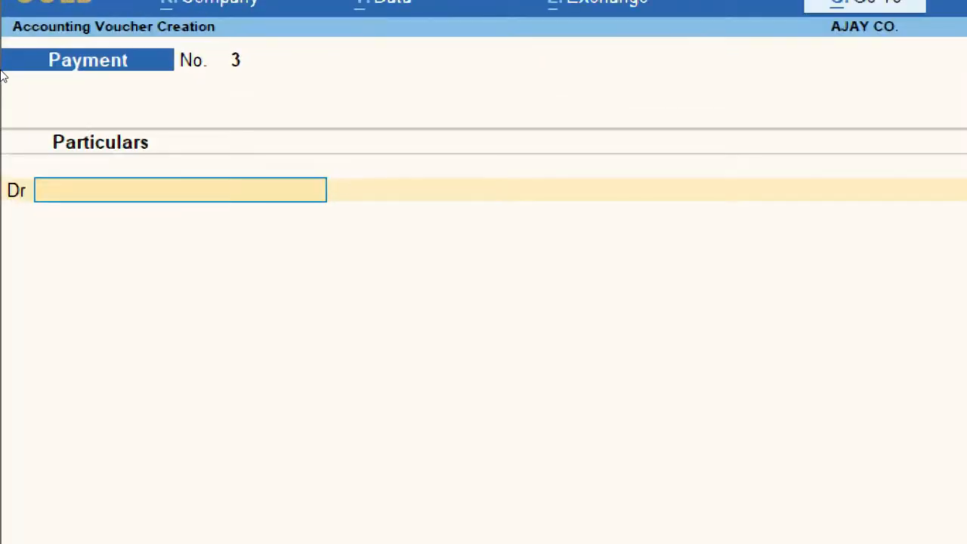
Step: Create a ledger named Salary to Manager under Indirect Expenses for the new payment's debit entry
{"action": "key", "text": "alt+c"}
{"action": "type", "text": "Salary to"}
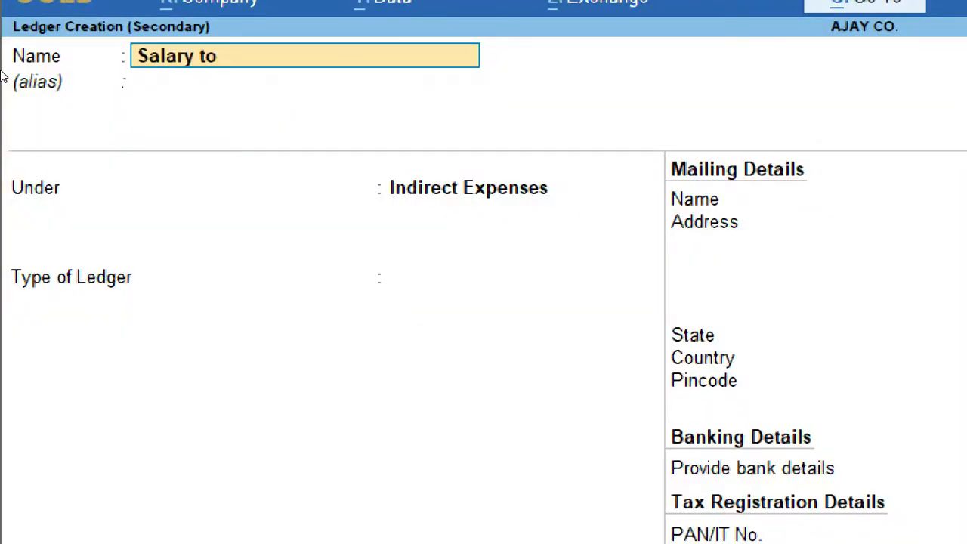
{"action": "type", "text": " Manager"}
{"action": "key", "text": "Return"}
{"action": "key", "text": "Return"}
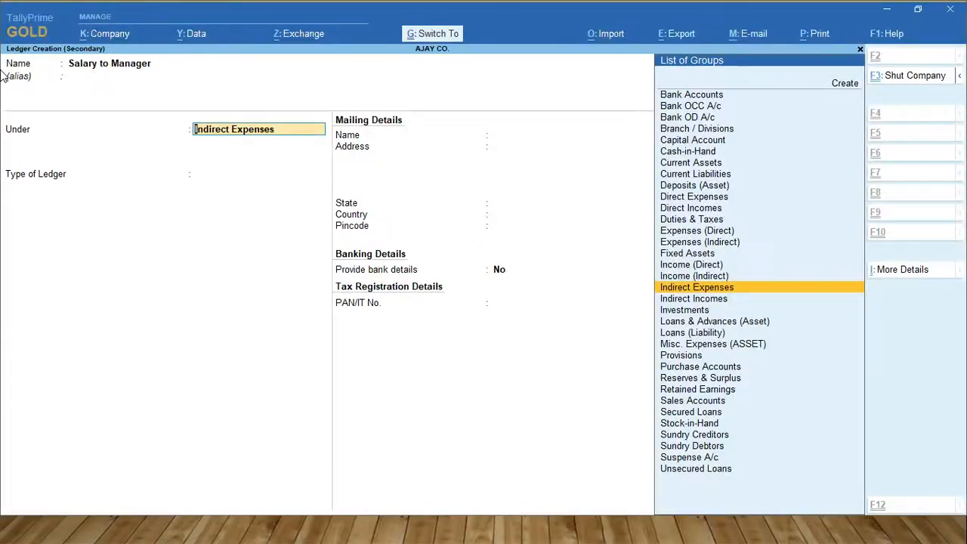
{"action": "key", "text": "ctrl+a"}
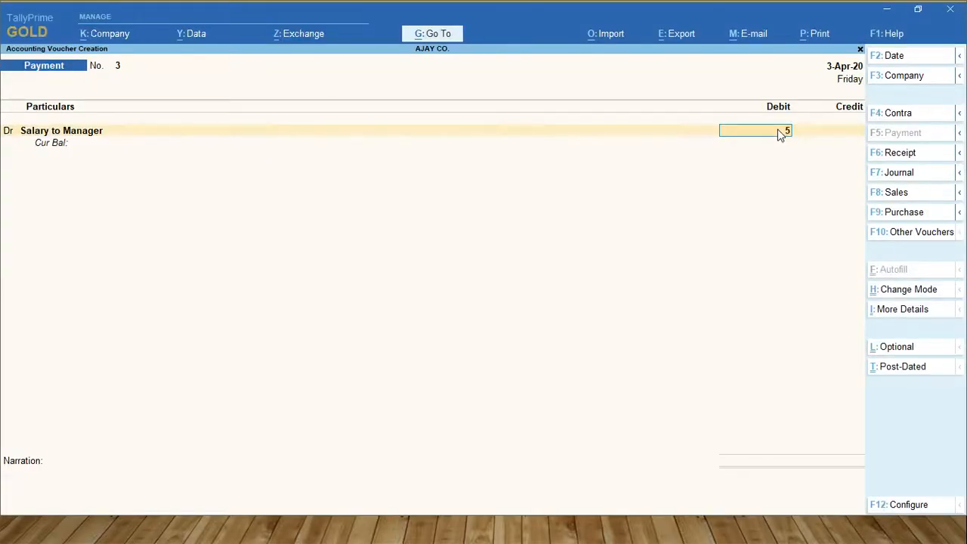
Step: Debit Salary to Manager with 5,000 and choose Bank of India as the credit account
{"action": "type", "text": "5000"}
{"action": "key", "text": "Return"}
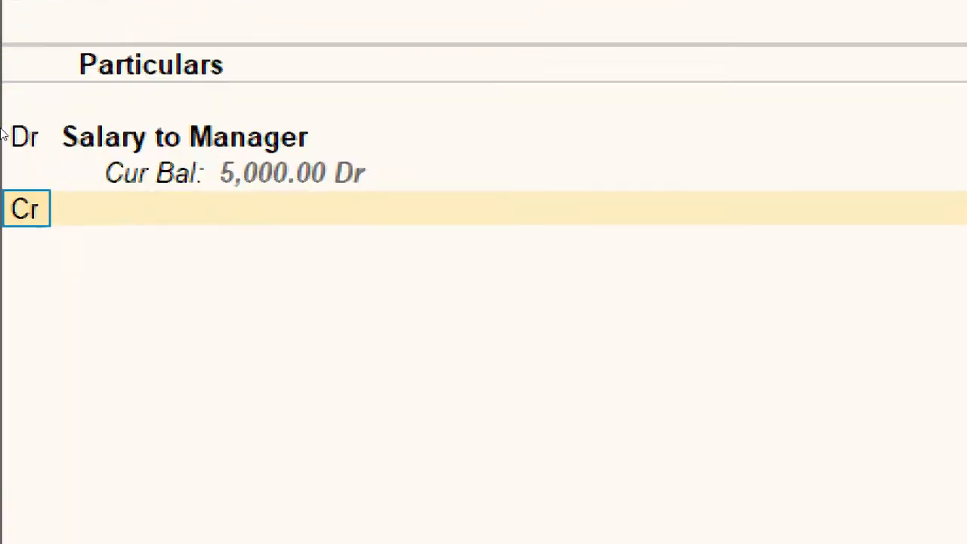
{"action": "key", "text": "Return"}
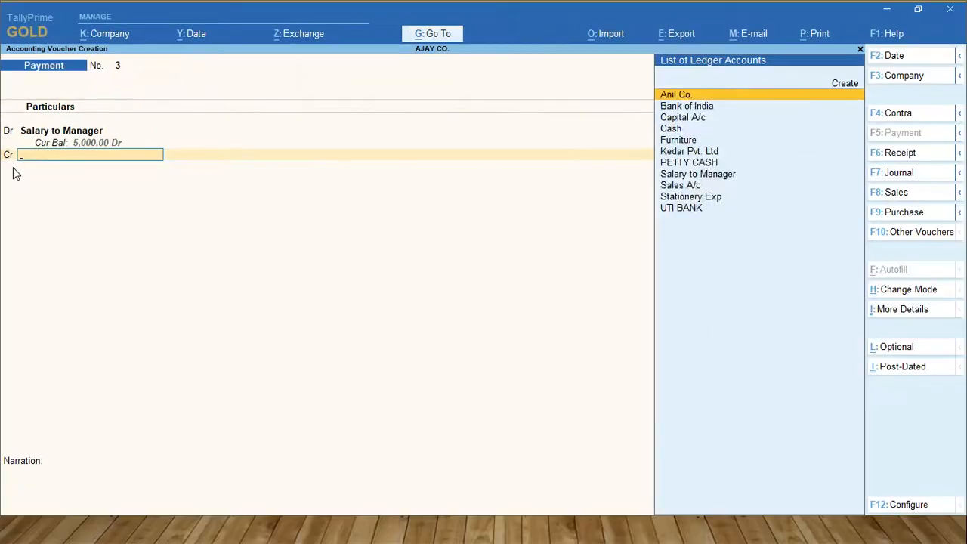
{"action": "type", "text": "Ba"}
{"action": "key", "text": "Return"}
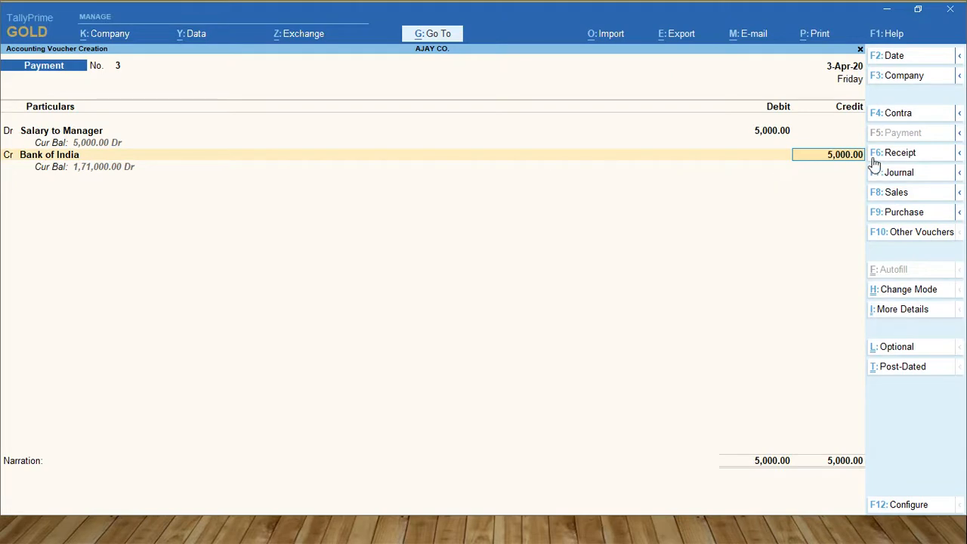
Step: Accept the 5,000 credit and its bank allocation with Cheque as the transaction type
{"action": "key", "text": "Return"}
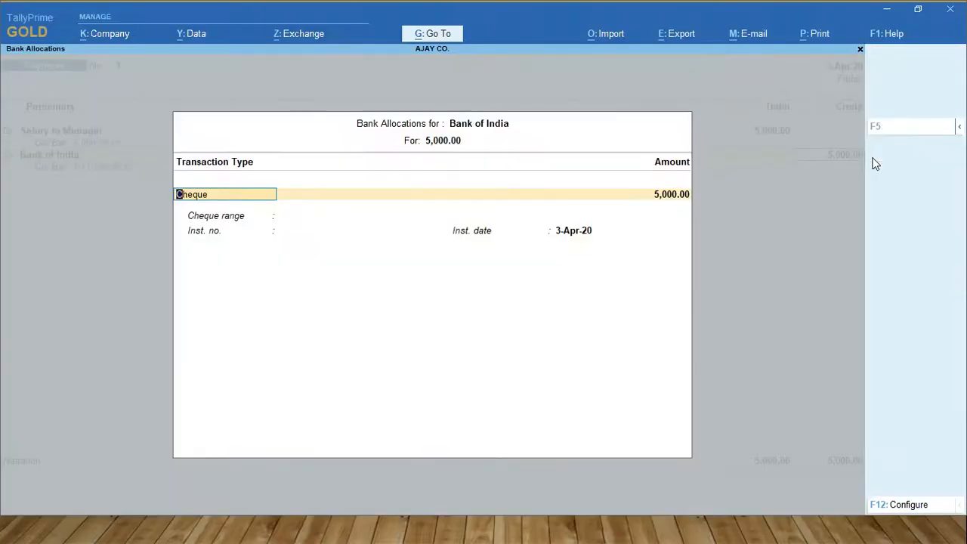
{"action": "key", "text": "Return"}
{"action": "key", "text": "Return"}
{"action": "key", "text": "Return"}
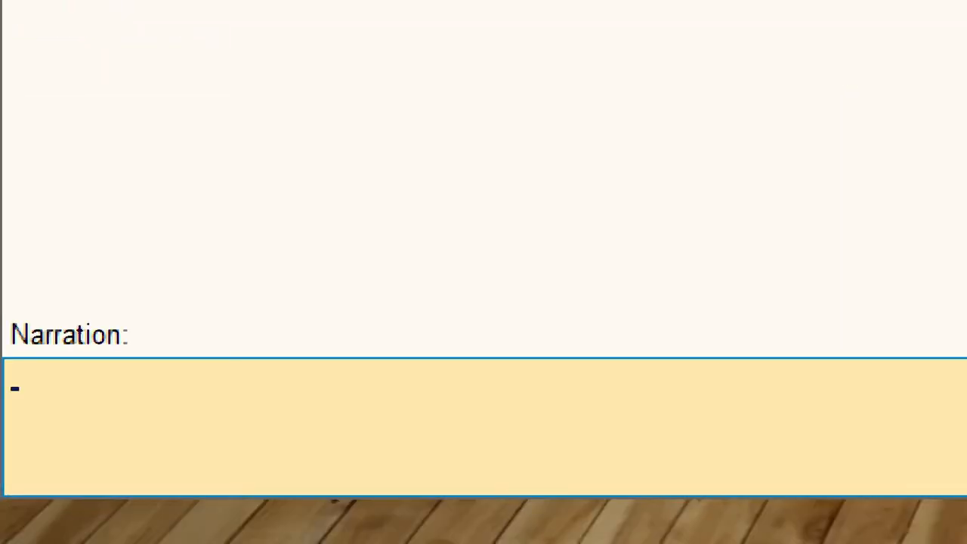
Step: Add the narration "being salary paid to manager" and save the payment voucher
{"action": "type", "text": "being a"}
{"action": "key", "text": "BackSpace"}
{"action": "type", "text": "sa"}
{"action": "type", "text": "paid to manager"}
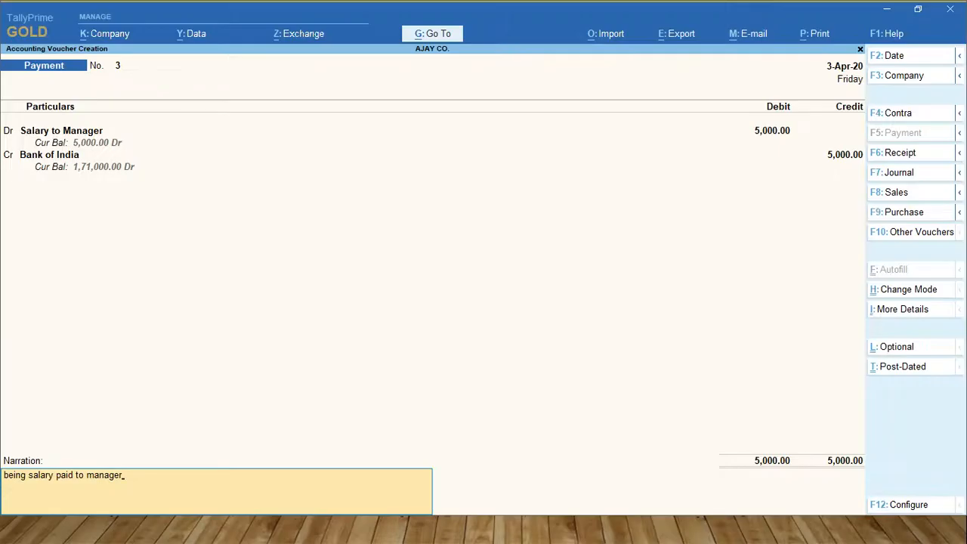
{"action": "key", "text": "Return"}
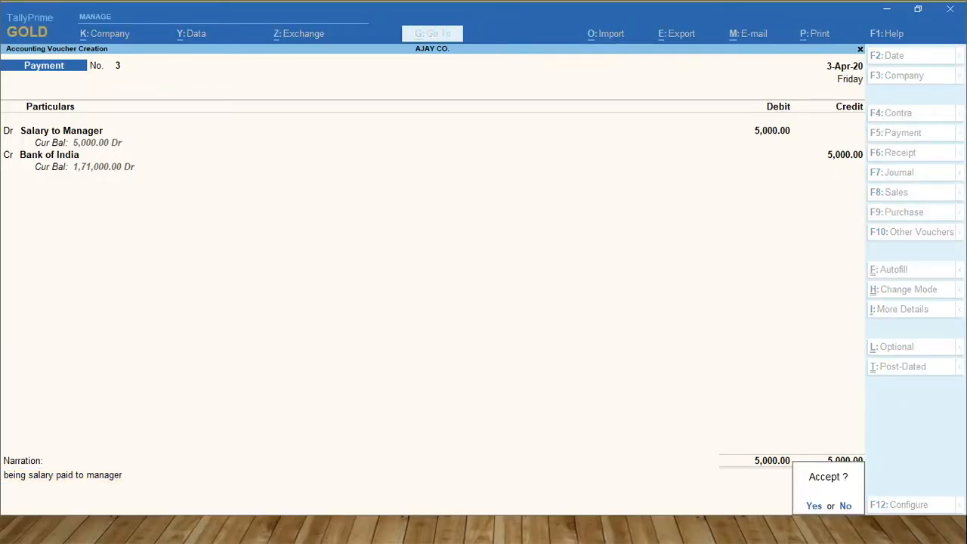
{"action": "key", "text": "Return"}
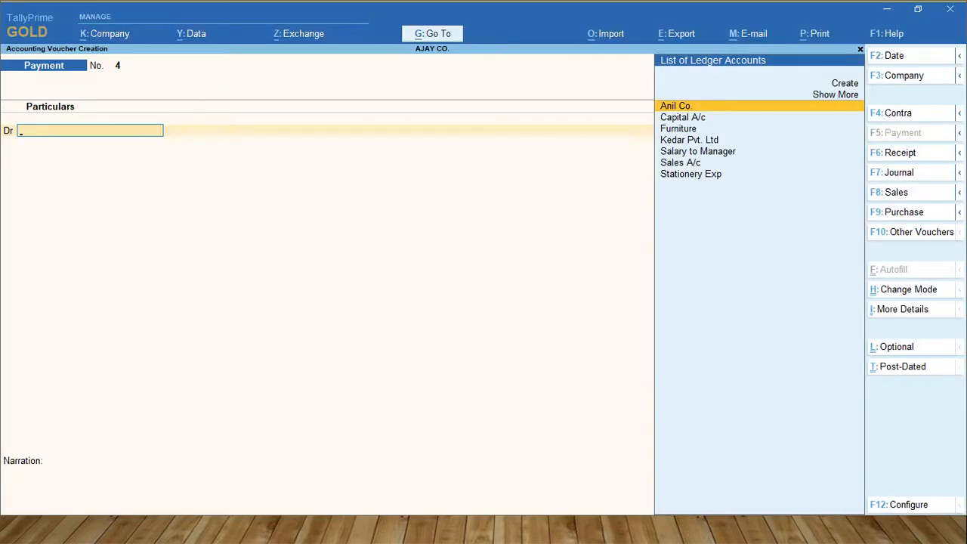
Step: Create a ledger named Training Fees under Indirect Expenses for the next payment's debit entry
{"action": "key", "text": "alt+c"}
{"action": "type", "text": "Training fee"}
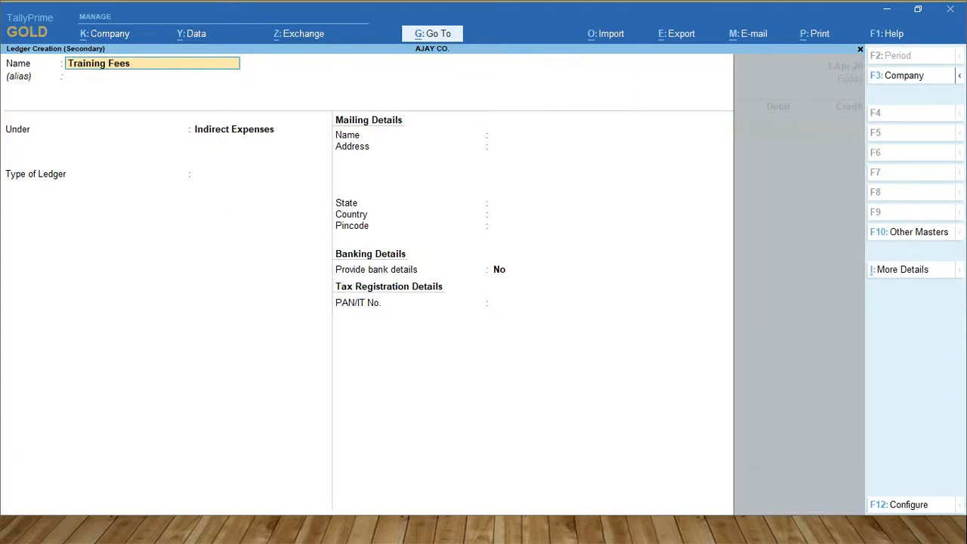
{"action": "type", "text": "s"}
{"action": "key", "text": "Return"}
{"action": "key", "text": "Return"}
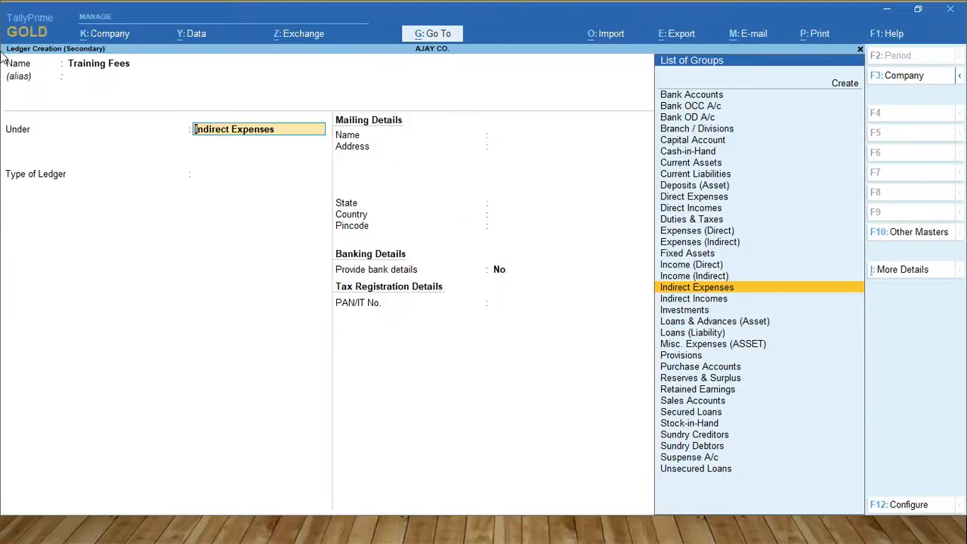
{"action": "key", "text": "ctrl+a"}
Step: Debit Training Fees with 4,500 and credit the same amount to Cash
{"action": "type", "text": "4500"}
{"action": "key", "text": "Return"}
{"action": "type", "text": "cas"}
{"action": "key", "text": "Return"}
{"action": "key", "text": "Return"}
Step: Add the narration "being training fees paid" and save the payment voucher
{"action": "type", "text": "being train"}
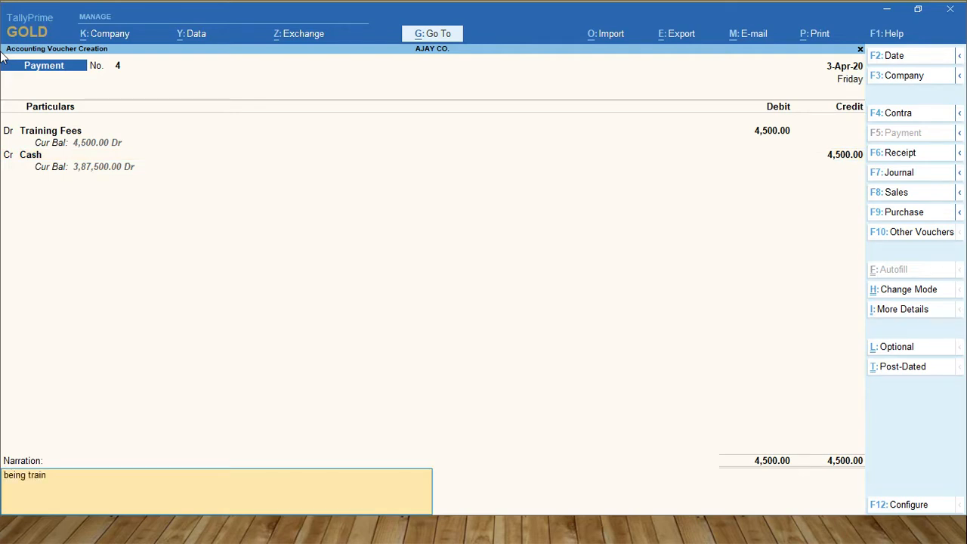
{"action": "type", "text": "ing fees paid"}
{"action": "key", "text": "Return"}
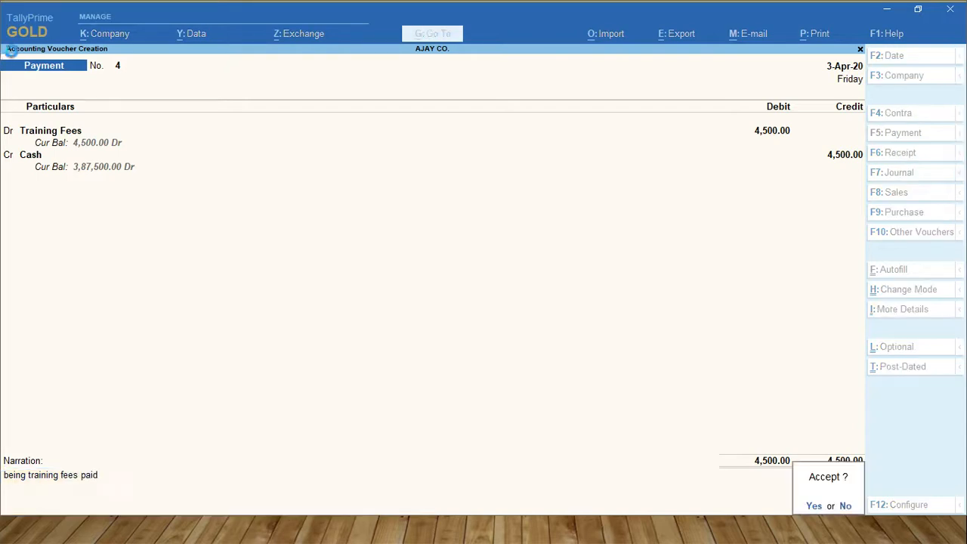
{"action": "key", "text": "Return"}
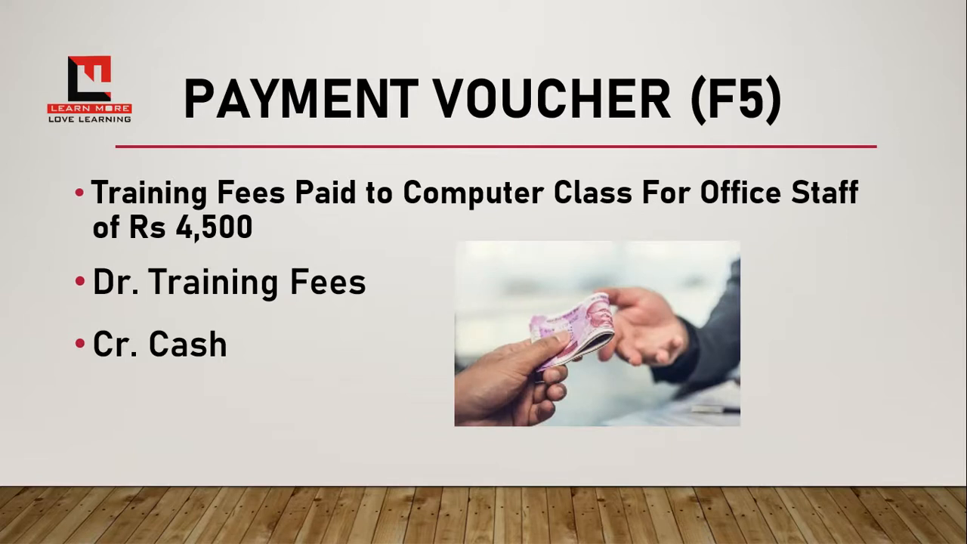
{"action": "key", "text": "Right"}
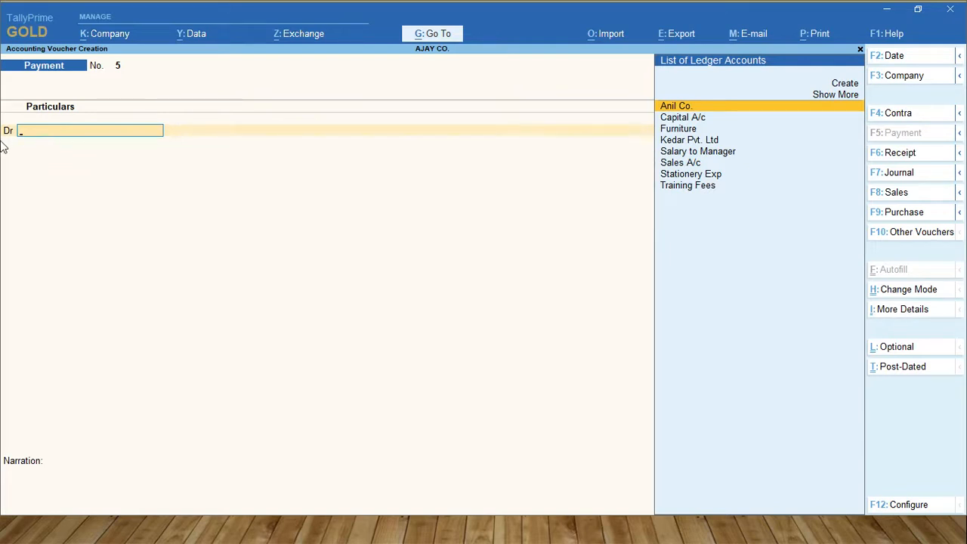
Step: Create a ledger named Purchase A/c under Purchase Accounts, with ledger type Not Applicable, for the debit entry
{"action": "key", "text": "alt+c"}
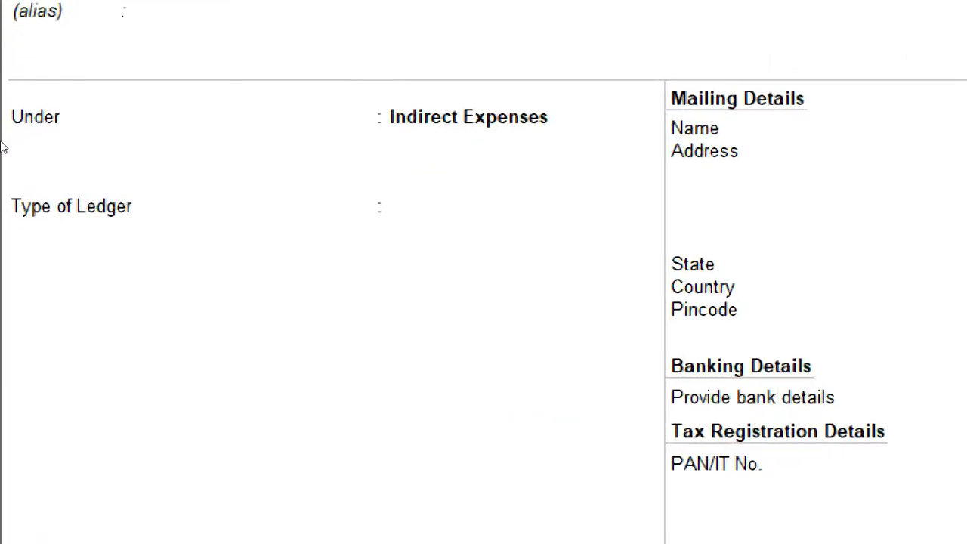
{"action": "type", "text": "P"}
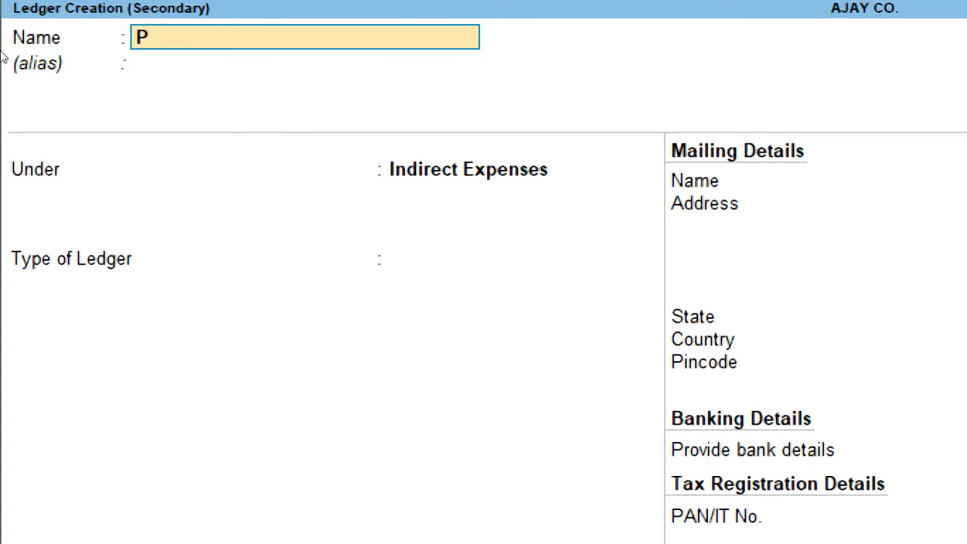
{"action": "type", "text": "urchase a/c"}
{"action": "key", "text": "Return"}
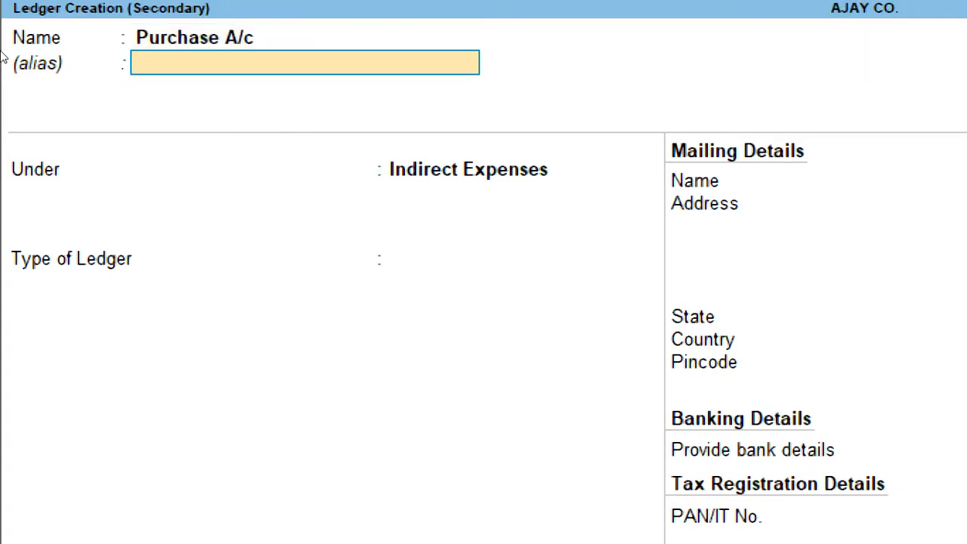
{"action": "key", "text": "Return"}
{"action": "type", "text": "Pur"}
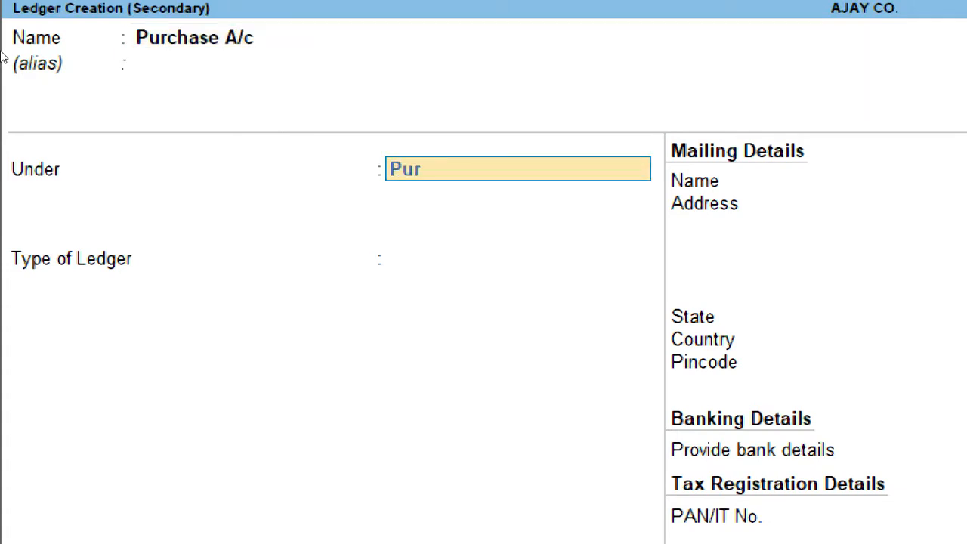
{"action": "key", "text": "Return"}
{"action": "key", "text": "Return"}
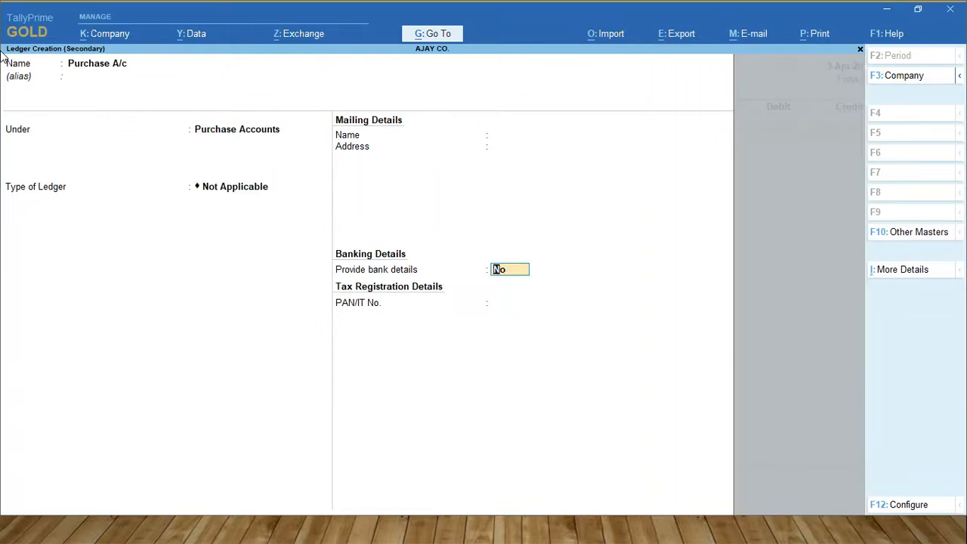
{"action": "key", "text": "ctrl+a"}
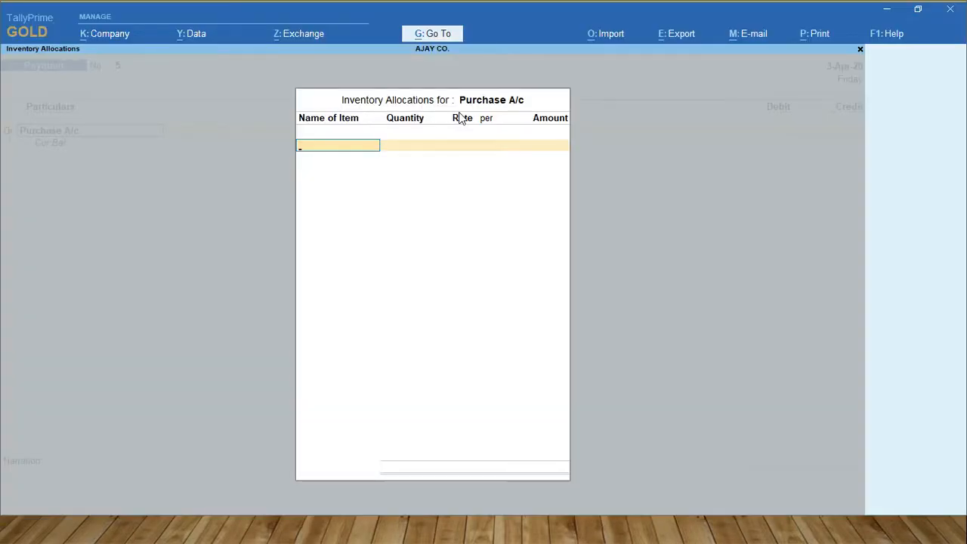
Step: Skip the inventory allocation for Purchase A/c and debit it with 500
{"action": "key", "text": "Escape"}
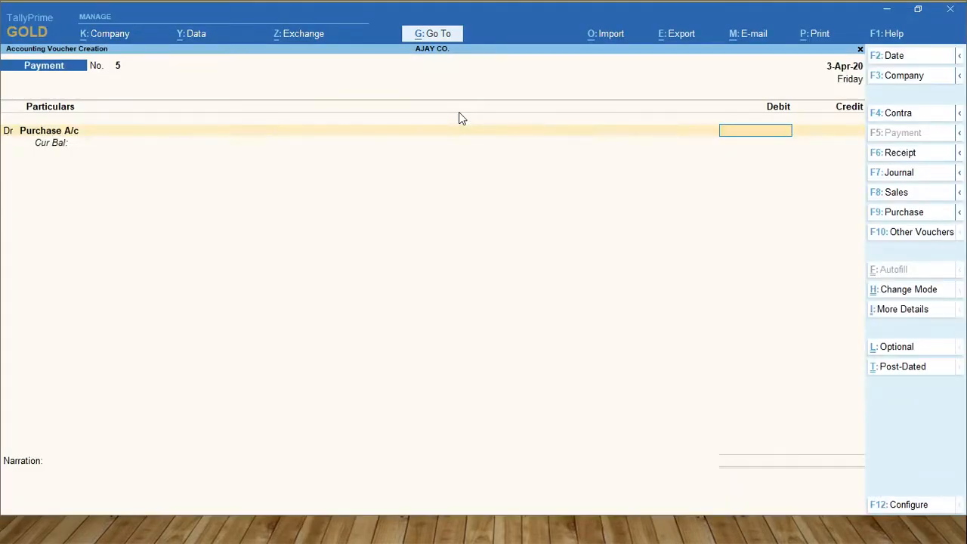
{"action": "type", "text": "500"}
{"action": "key", "text": "Return"}
Step: Credit 500 to Cash and save the voucher with the narration "being goods purchased by cash"
{"action": "type", "text": "cas"}
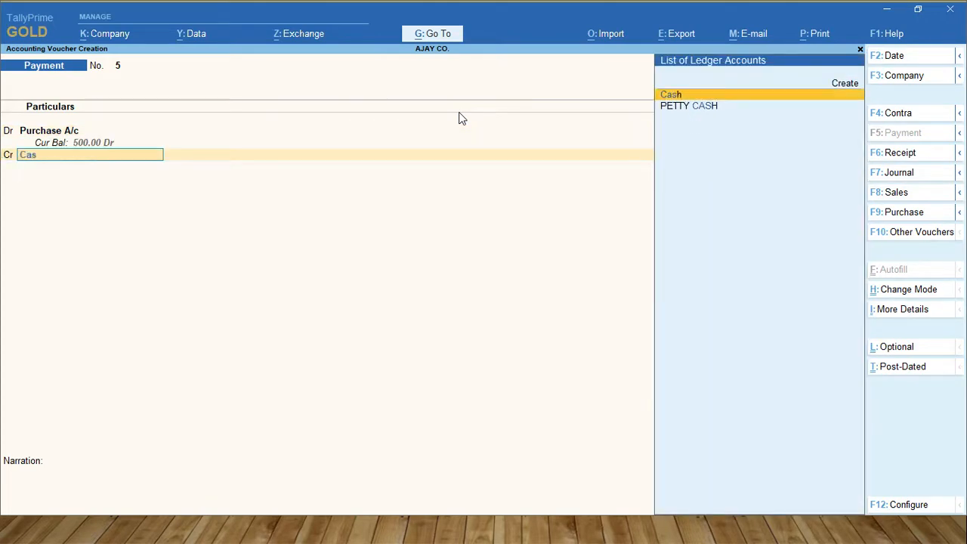
{"action": "key", "text": "Return"}
{"action": "key", "text": "Return"}
{"action": "type", "text": "being goods purchased by cash"}
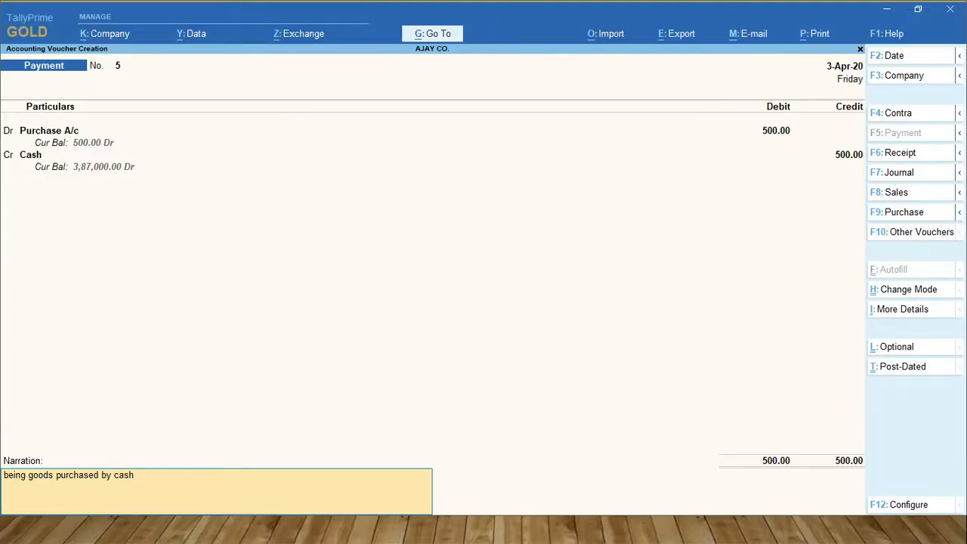
{"action": "key", "text": "ctrl+a"}
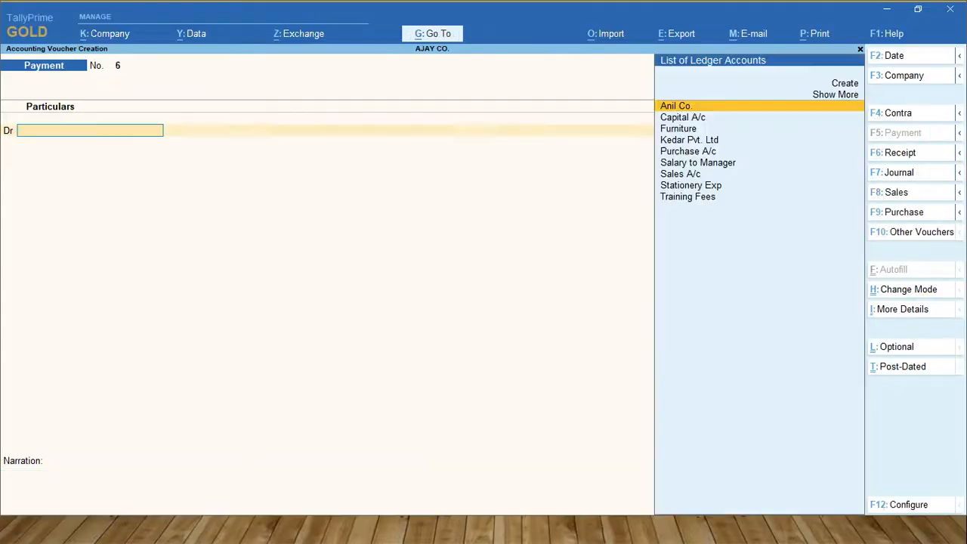